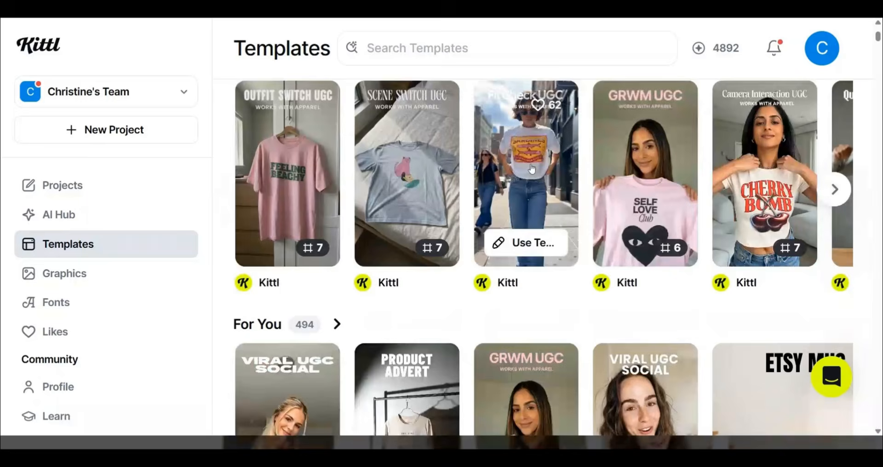
Open the Fit Check UGC template's preview and look through its sample images and the similar apparel templates
{"action": "left_click", "coordinate": [531, 169]}
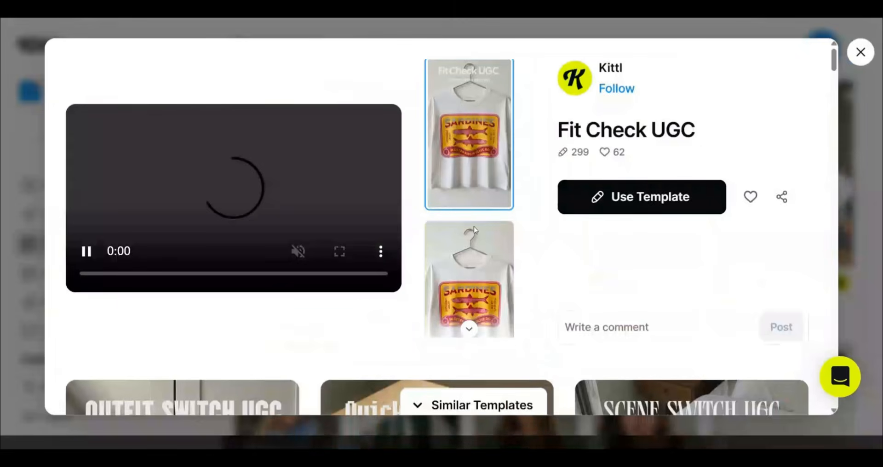
{"action": "scroll", "coordinate": [473, 230], "scroll_direction": "down", "scroll_amount": 3}
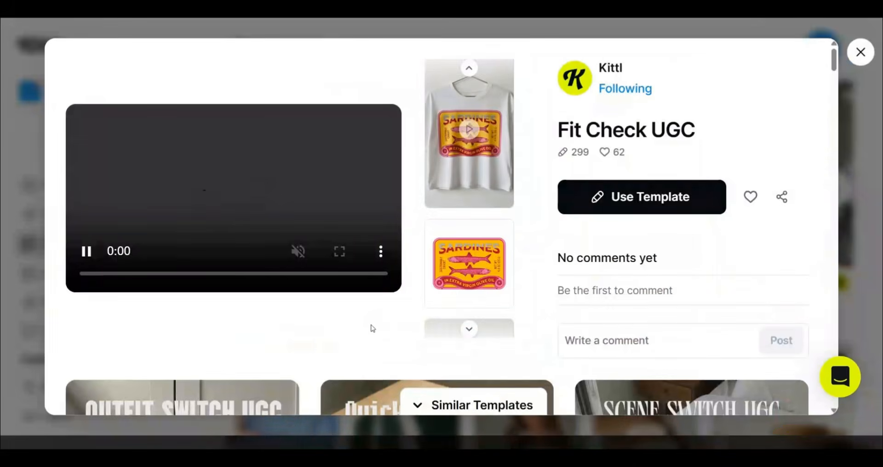
{"action": "scroll", "coordinate": [373, 328], "scroll_direction": "down", "scroll_amount": 5}
{"action": "scroll", "coordinate": [456, 292], "scroll_direction": "down", "scroll_amount": 4}
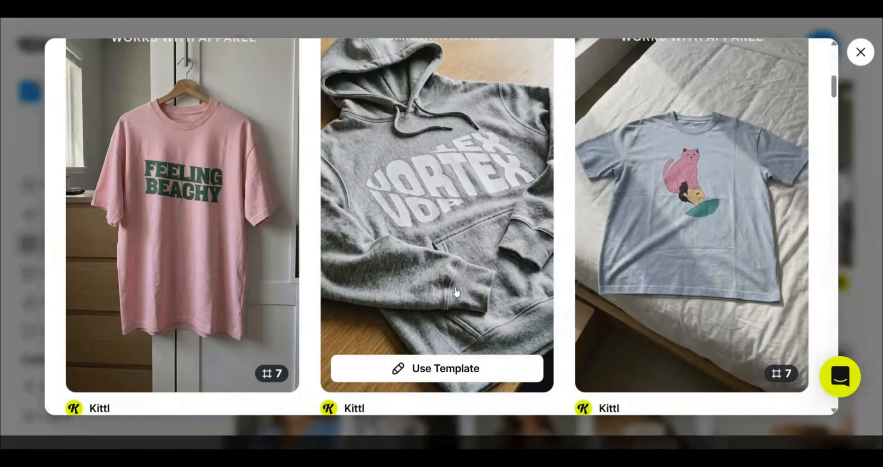
{"action": "scroll", "coordinate": [457, 290], "scroll_direction": "down", "scroll_amount": 7}
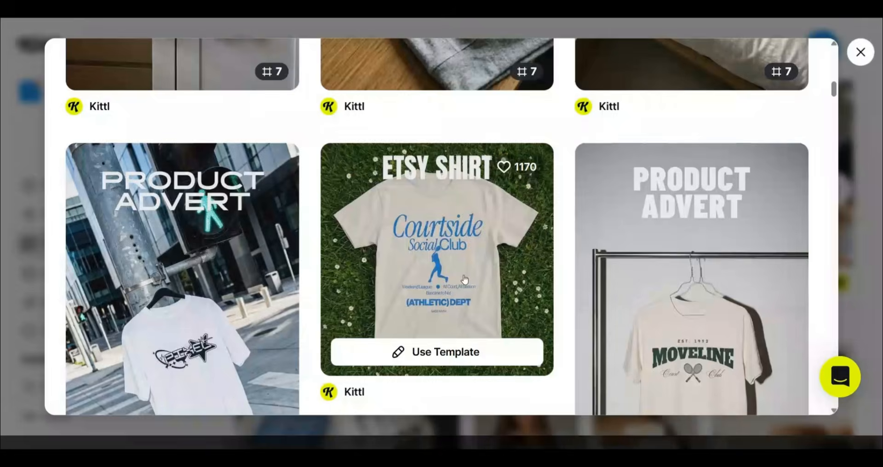
{"action": "scroll", "coordinate": [464, 279], "scroll_direction": "down", "scroll_amount": 8}
{"action": "scroll", "coordinate": [485, 281], "scroll_direction": "down", "scroll_amount": 4}
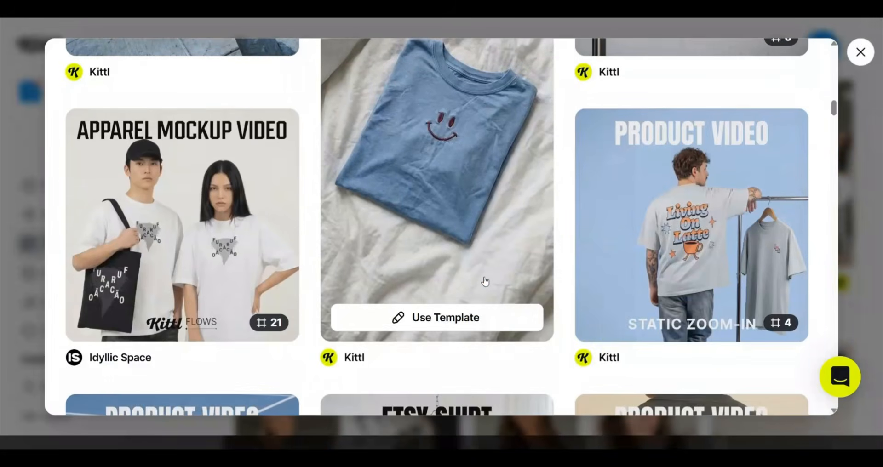
{"action": "scroll", "coordinate": [529, 217], "scroll_direction": "down", "scroll_amount": 5}
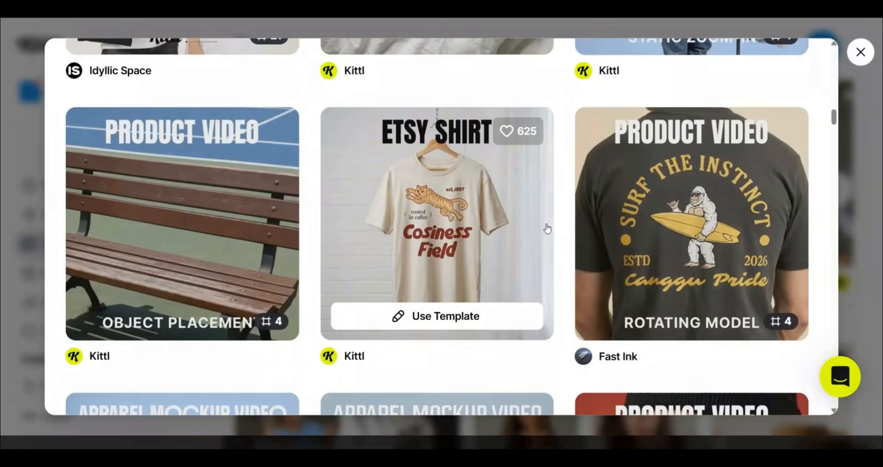
{"action": "scroll", "coordinate": [546, 229], "scroll_direction": "down", "scroll_amount": 7}
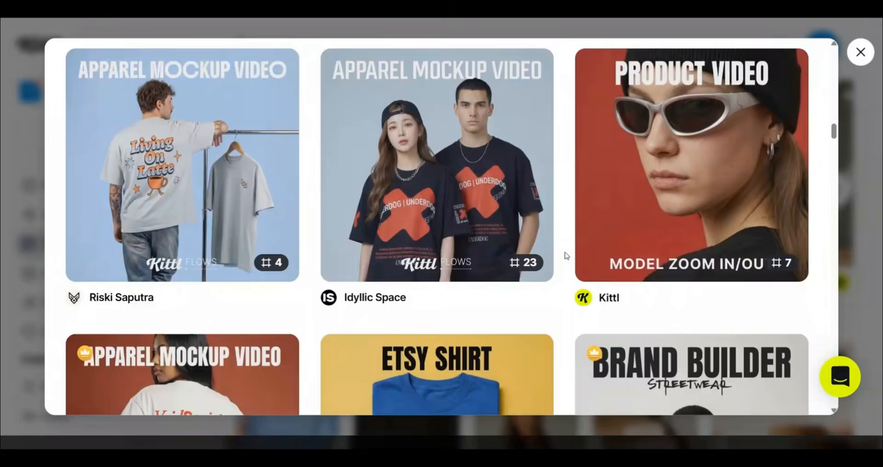
{"action": "scroll", "coordinate": [567, 255], "scroll_direction": "down", "scroll_amount": 10}
{"action": "scroll", "coordinate": [567, 255], "scroll_direction": "down", "scroll_amount": 1}
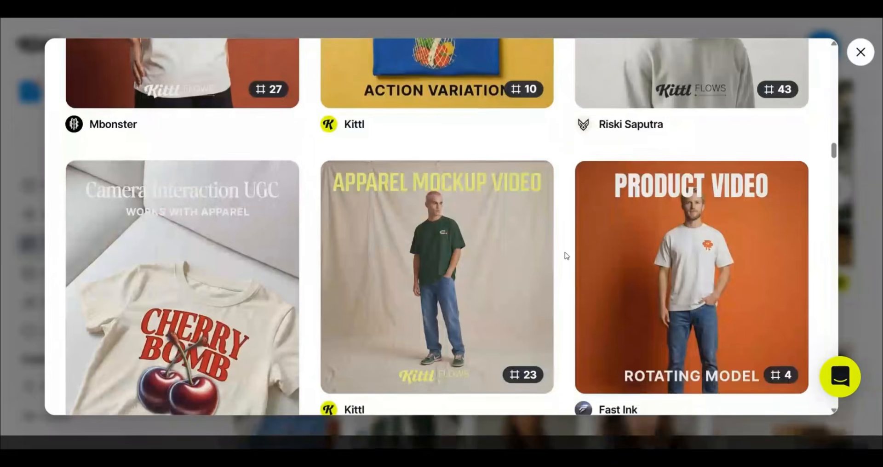
{"action": "scroll", "coordinate": [566, 256], "scroll_direction": "up", "scroll_amount": 20}
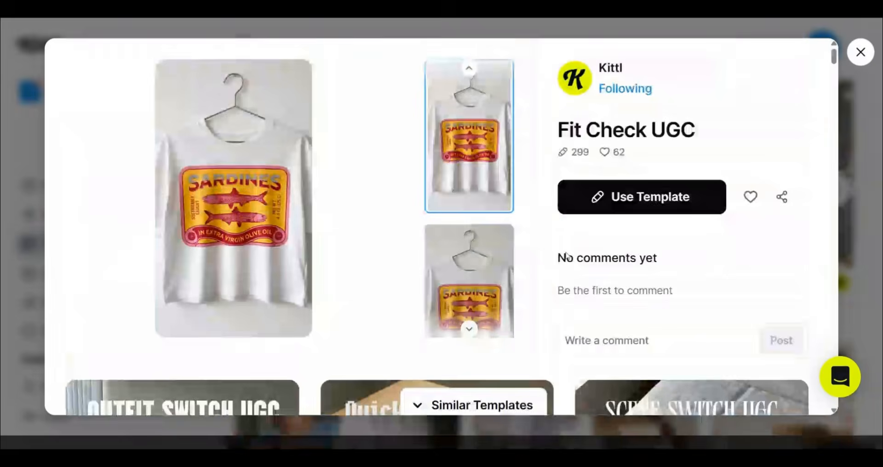
Start a project from the Fit Check UGC template, view its thumbnail video enlarged and reduce it to about 2047 × 3639 px
{"action": "left_click", "coordinate": [623, 205]}
{"action": "left_click", "coordinate": [144, 227]}
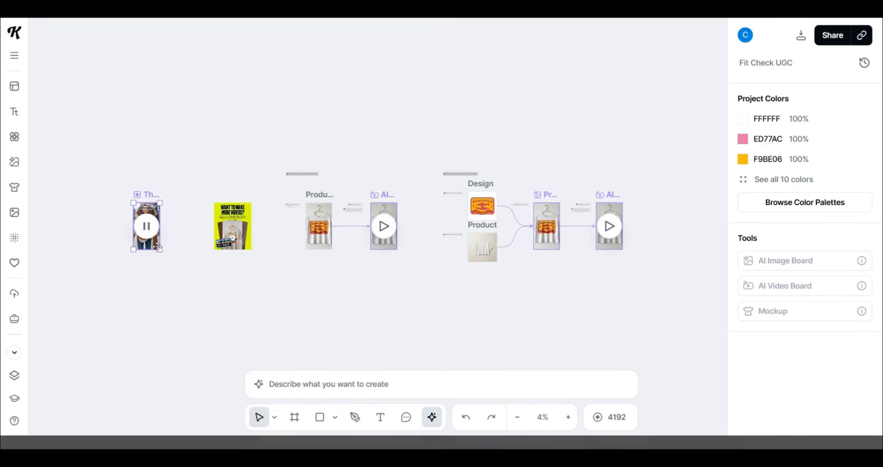
{"action": "left_click_drag", "start_coordinate": [162, 252], "coordinate": [294, 430]}
{"action": "left_click_drag", "start_coordinate": [186, 296], "coordinate": [144, 140]}
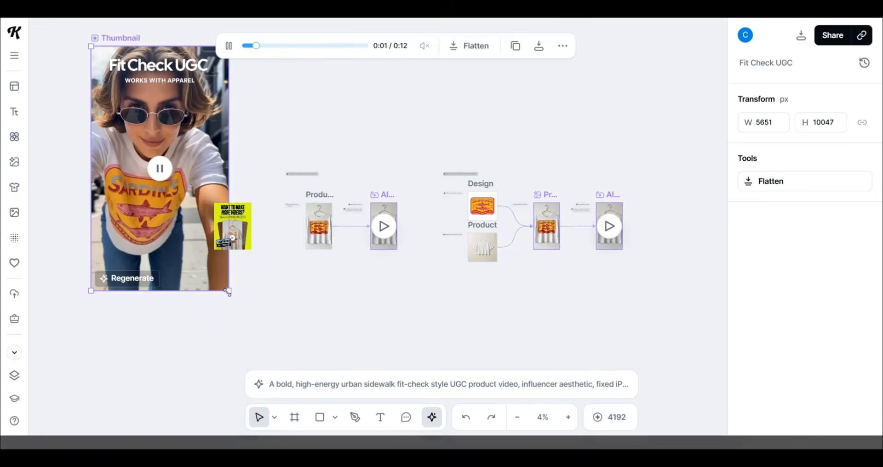
{"action": "left_click_drag", "start_coordinate": [231, 297], "coordinate": [100, 177]}
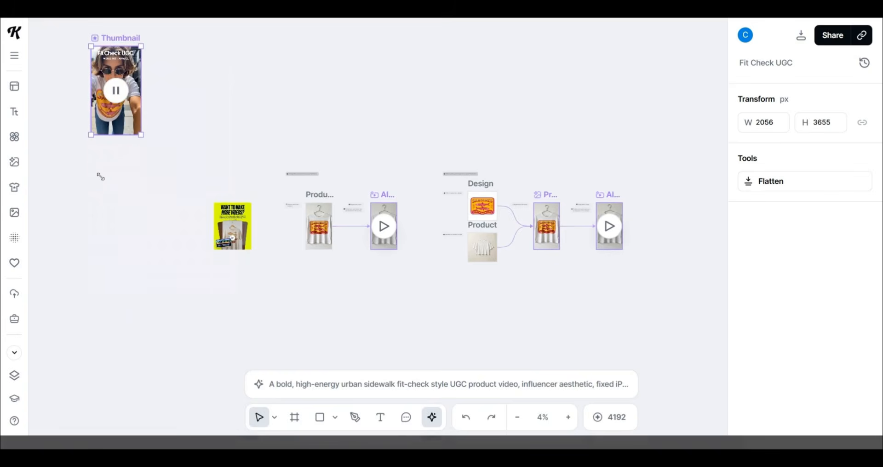
{"action": "left_click_drag", "start_coordinate": [112, 137], "coordinate": [146, 251]}
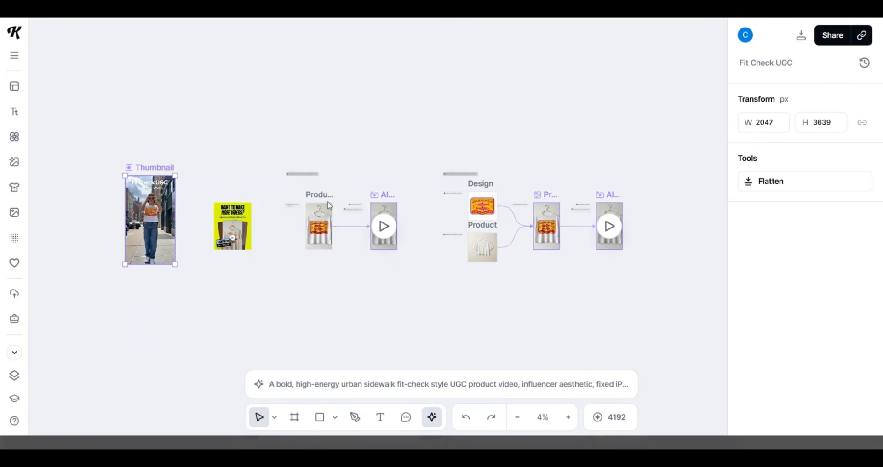
Enlarge the product image in the first flow for a closer look and return it to its original size
{"action": "left_click", "coordinate": [311, 244]}
{"action": "left_click_drag", "start_coordinate": [305, 250], "coordinate": [76, 313]}
{"action": "left_click_drag", "start_coordinate": [287, 297], "coordinate": [282, 191]}
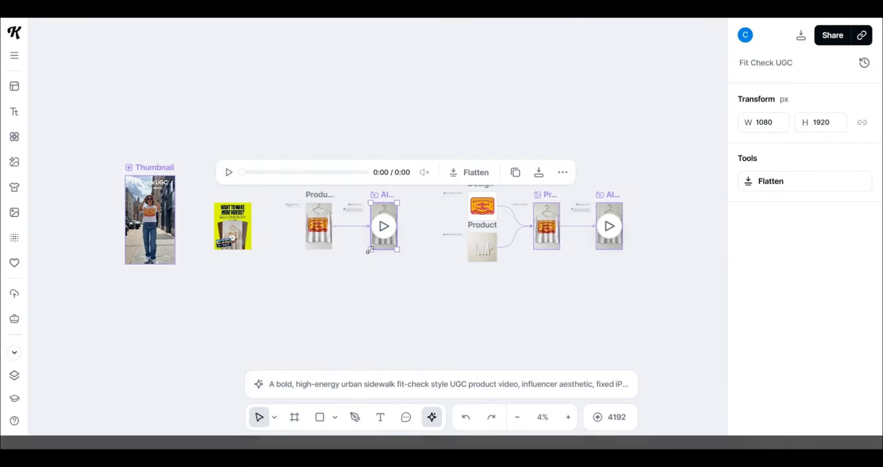
Watch the first flow's AI video enlarged, reduce it to about 1307 × 2324 px and place it beside its product image
{"action": "left_click_drag", "start_coordinate": [369, 250], "coordinate": [244, 354]}
{"action": "left_click", "coordinate": [345, 294]}
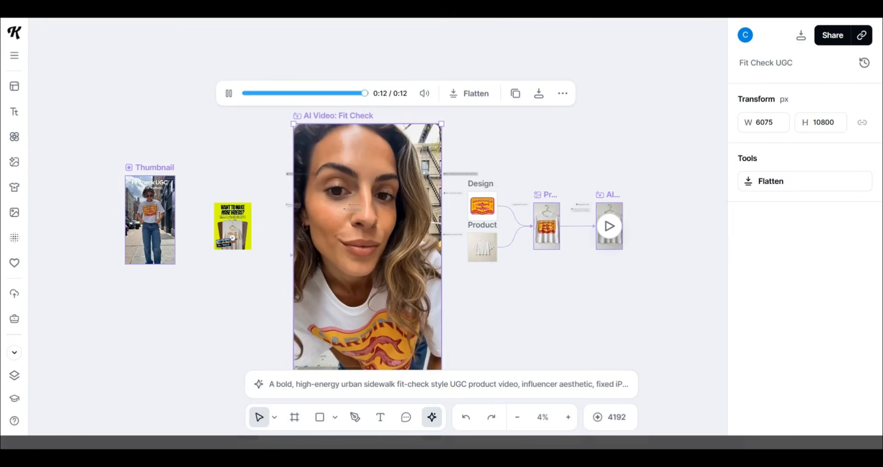
{"action": "mouse_move", "coordinate": [378, 264]}
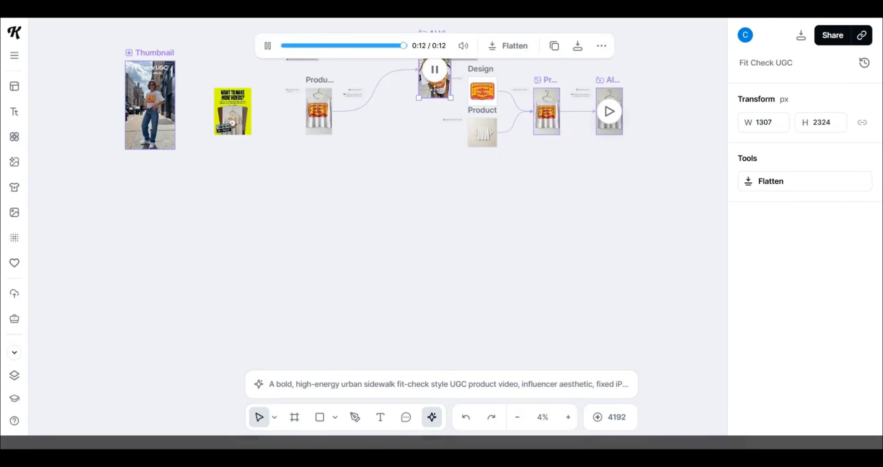
{"action": "left_click_drag", "start_coordinate": [434, 89], "coordinate": [361, 132]}
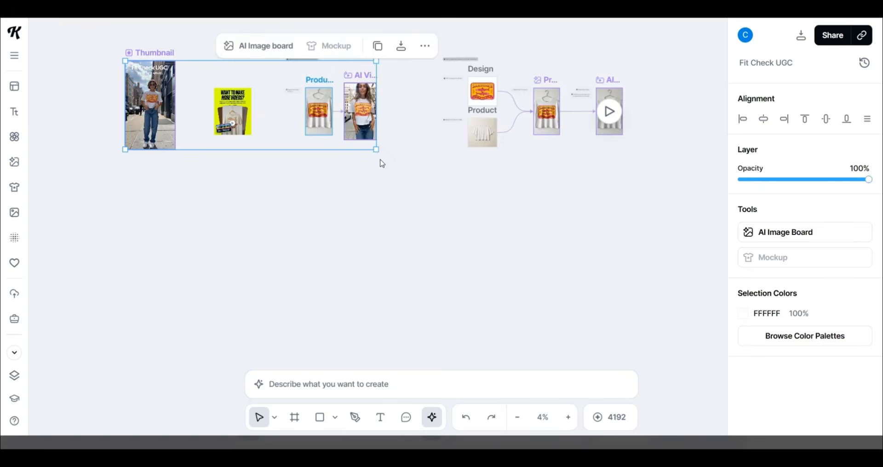
Shrink the thumbnail, product image and first AI video and move them clear of the Design and Product flow
{"action": "left_click_drag", "start_coordinate": [378, 150], "coordinate": [239, 127]}
{"action": "left_click", "coordinate": [167, 87]}
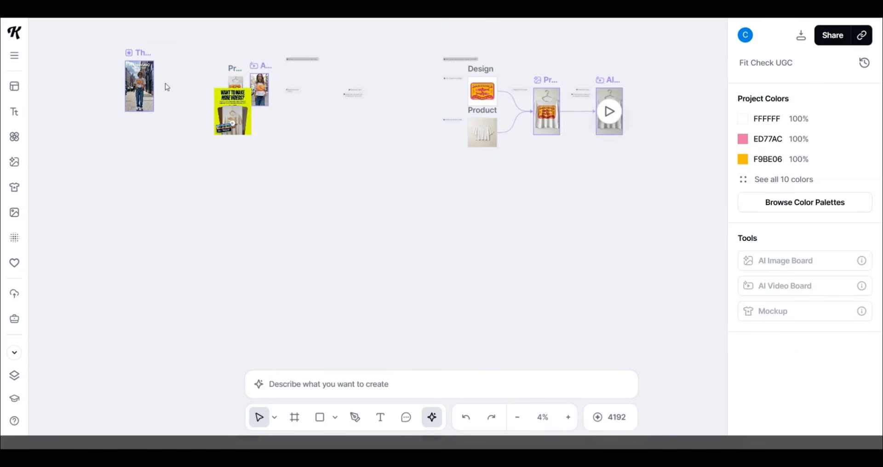
{"action": "left_click", "coordinate": [152, 66]}
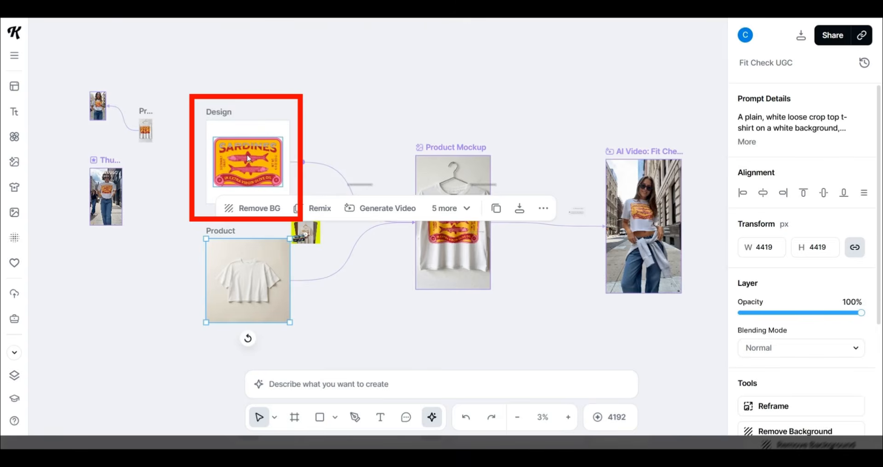
Add the uploaded plain white T-shirt photo and the Peace Love America graphic to the canvas
{"action": "left_click", "coordinate": [249, 160]}
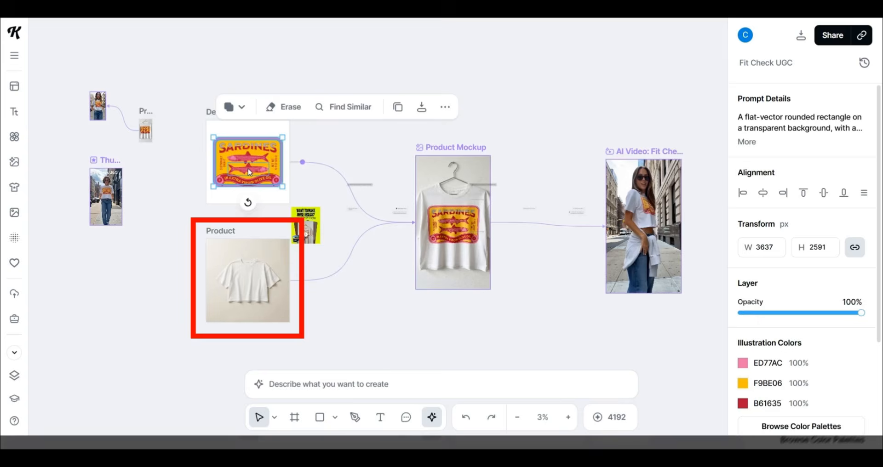
{"action": "left_click", "coordinate": [247, 276]}
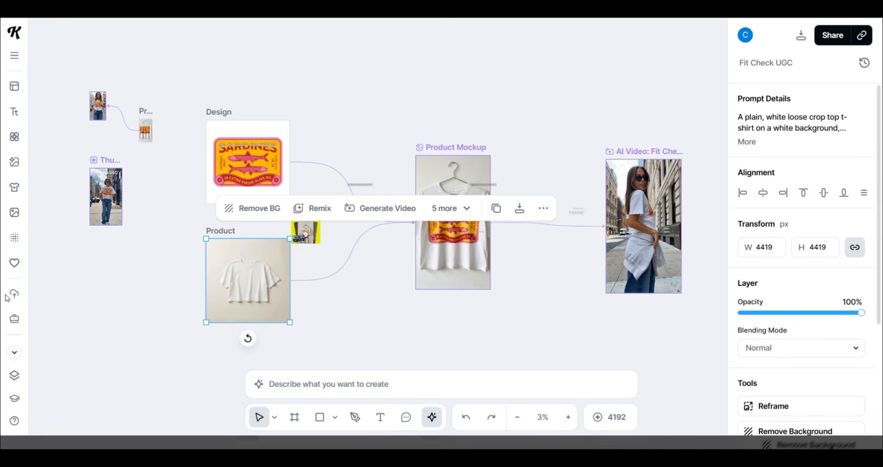
{"action": "left_click", "coordinate": [13, 286]}
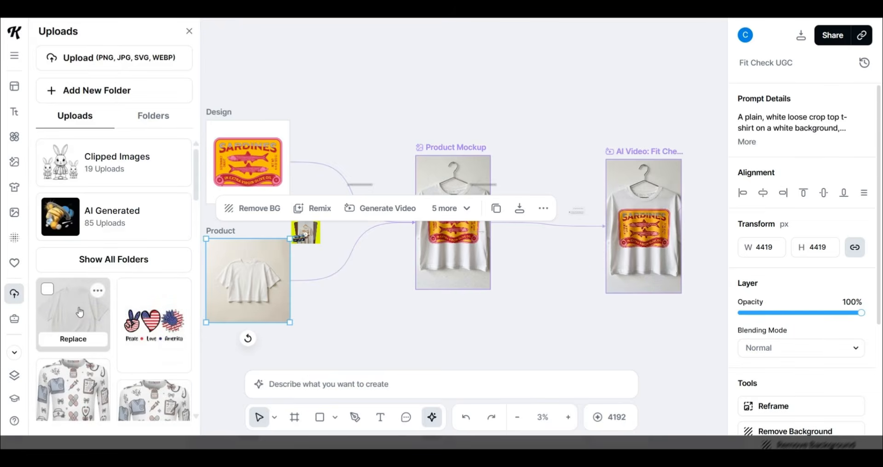
{"action": "left_click", "coordinate": [80, 313]}
{"action": "left_click", "coordinate": [267, 345]}
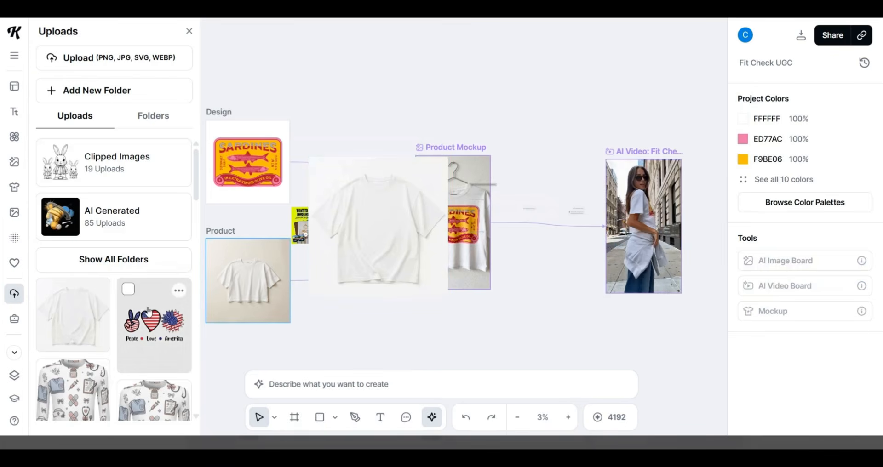
{"action": "left_click_drag", "start_coordinate": [148, 311], "coordinate": [363, 308]}
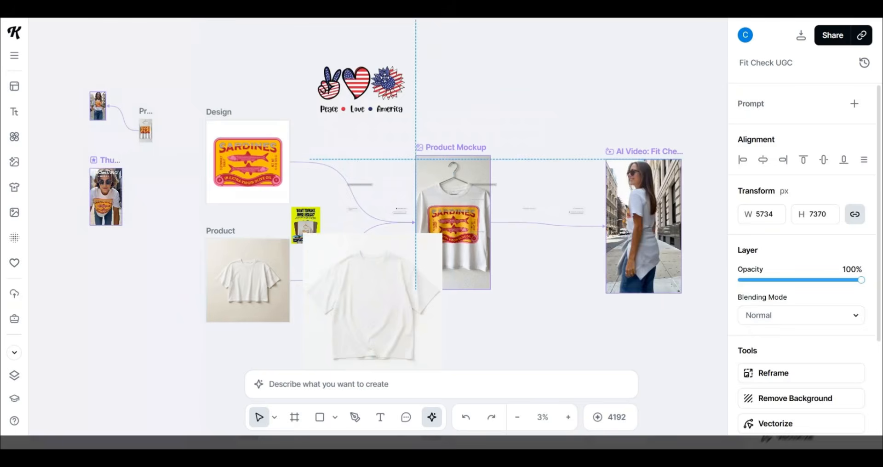
Replace the Product frame's crop top with the resized white T-shirt and the Design frame's sardines artwork with the Peace Love America graphic
{"action": "left_click", "coordinate": [216, 283]}
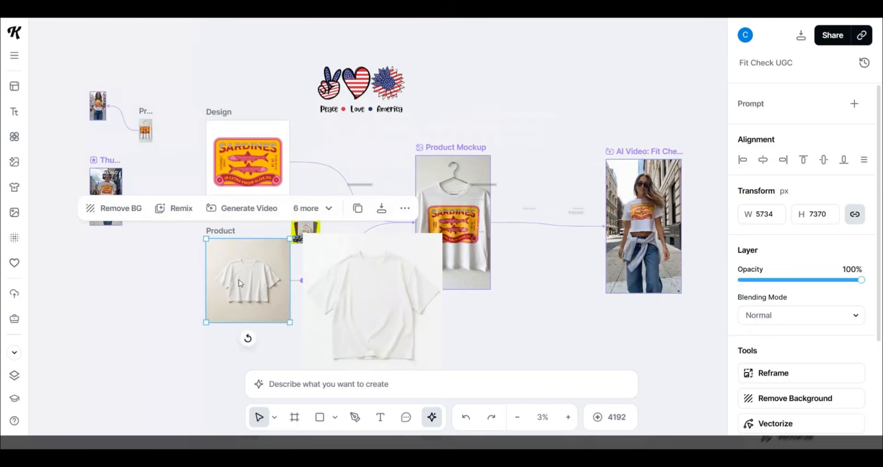
{"action": "left_click_drag", "start_coordinate": [215, 282], "coordinate": [107, 317]}
{"action": "left_click", "coordinate": [357, 290]}
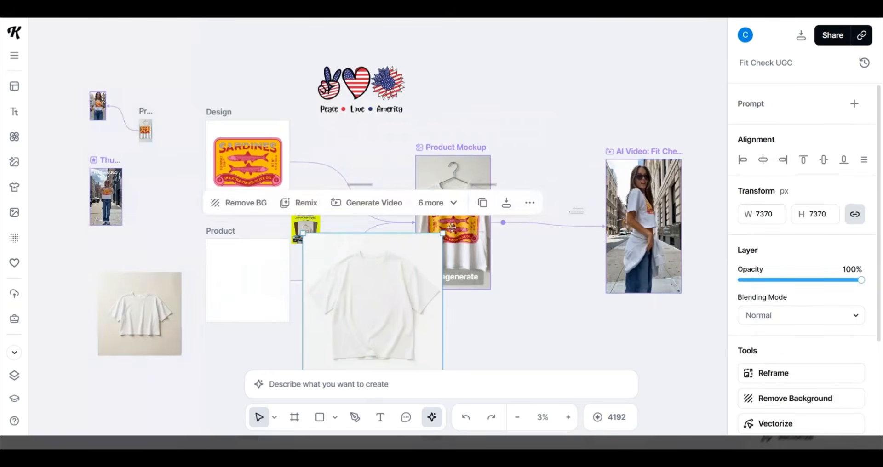
{"action": "left_click_drag", "start_coordinate": [442, 233], "coordinate": [391, 284]}
{"action": "left_click_drag", "start_coordinate": [363, 345], "coordinate": [266, 295]}
{"action": "left_click", "coordinate": [356, 302]}
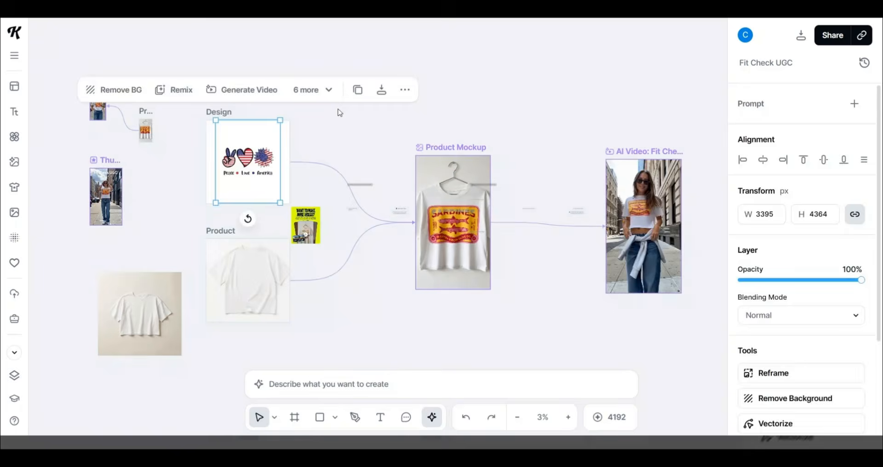
{"action": "left_click", "coordinate": [338, 112]}
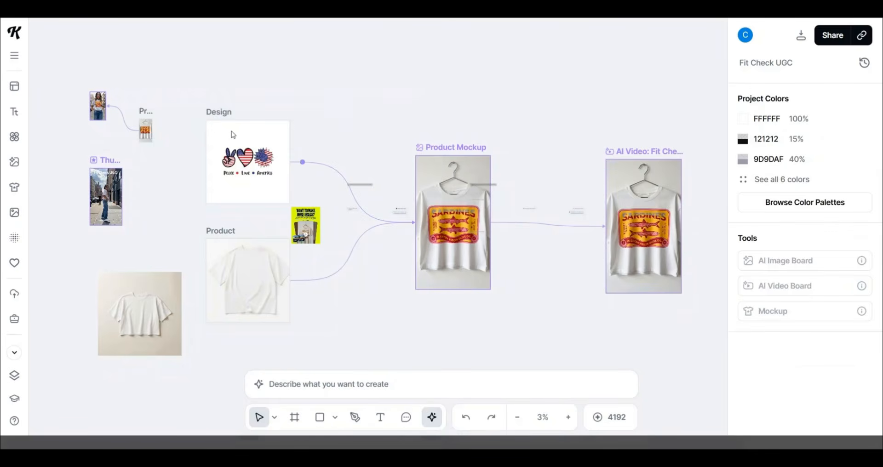
Create an AI image board that uses the Design and Product frames as its references
{"action": "scroll", "coordinate": [176, 105], "scroll_direction": "down", "scroll_amount": 3}
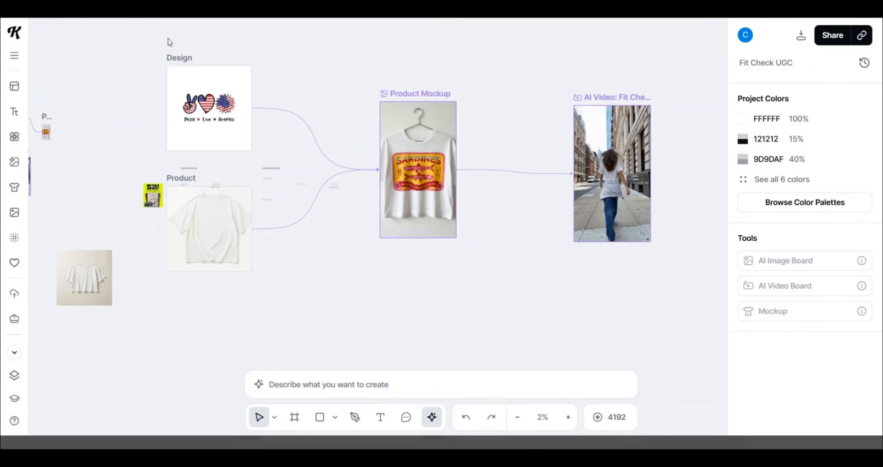
{"action": "left_click_drag", "start_coordinate": [168, 39], "coordinate": [220, 427]}
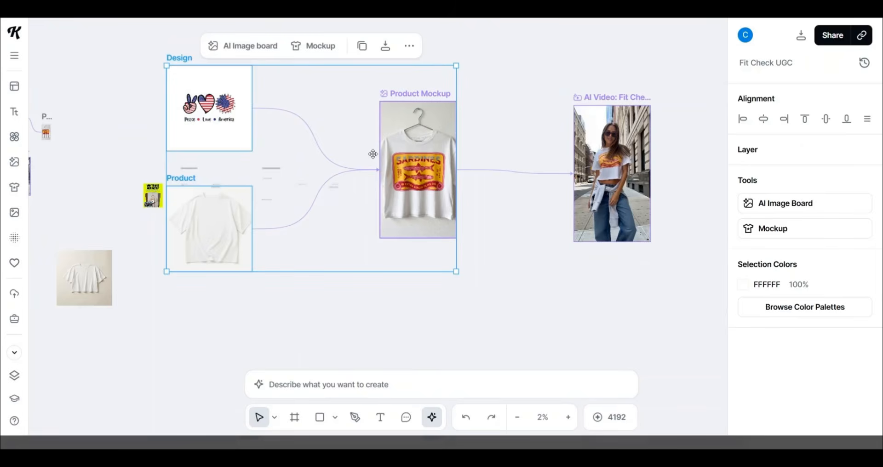
{"action": "left_click", "coordinate": [243, 46]}
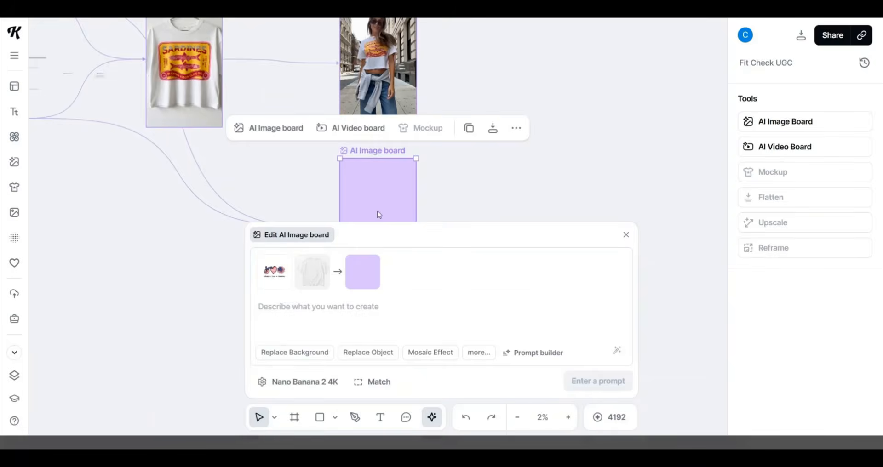
{"action": "scroll", "coordinate": [430, 157], "scroll_direction": "up", "scroll_amount": 3}
{"action": "scroll", "coordinate": [430, 158], "scroll_direction": "down", "scroll_amount": 3}
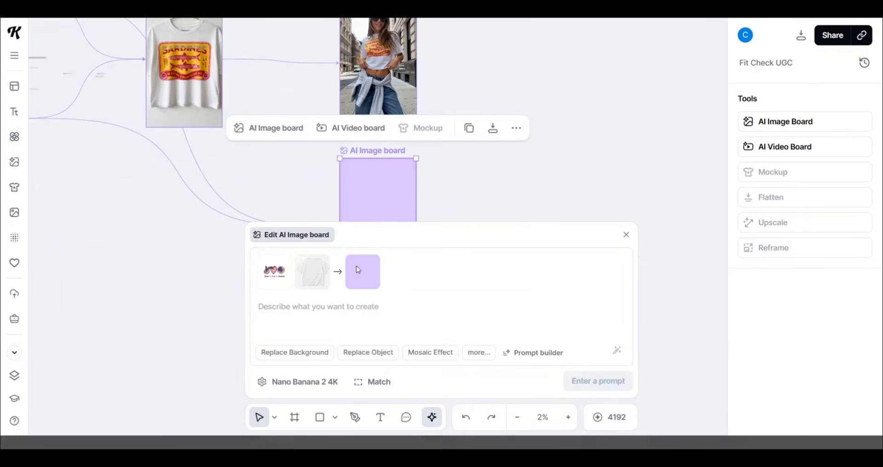
Regenerate the Product Mockup from the new design and T-shirt, using Nano Banana 2 4K at a 2:3 ratio
{"action": "left_click", "coordinate": [195, 81]}
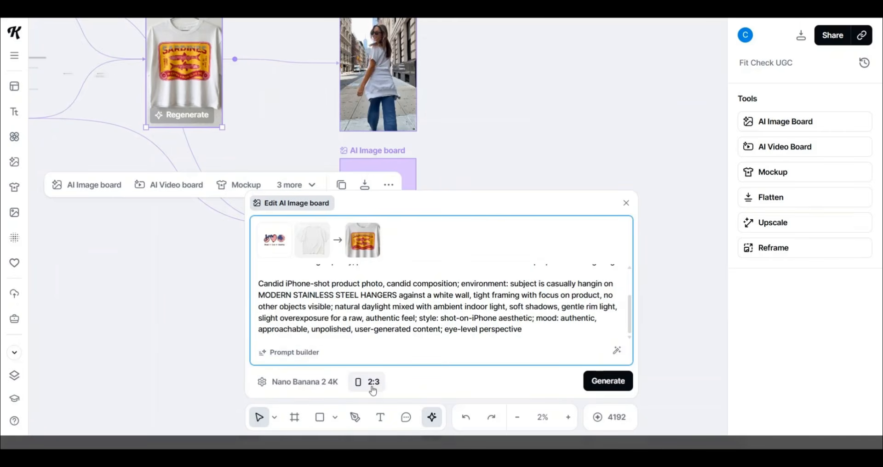
{"action": "left_click", "coordinate": [614, 382]}
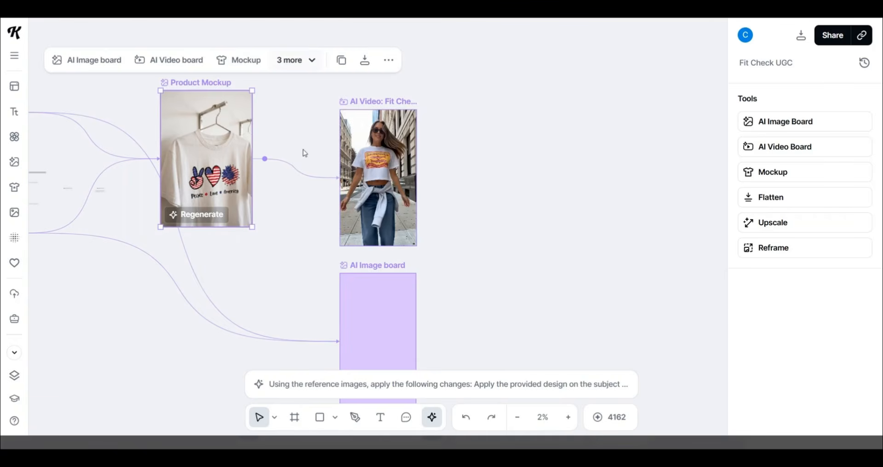
{"action": "mouse_move", "coordinate": [361, 173]}
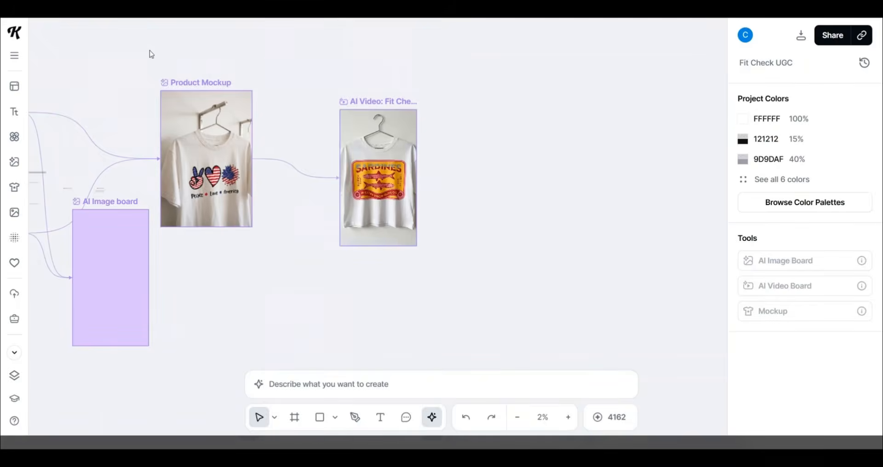
Create an AI video board that uses the Product Mockup and the Fit Check AI video as its references
{"action": "left_click_drag", "start_coordinate": [149, 50], "coordinate": [457, 259]}
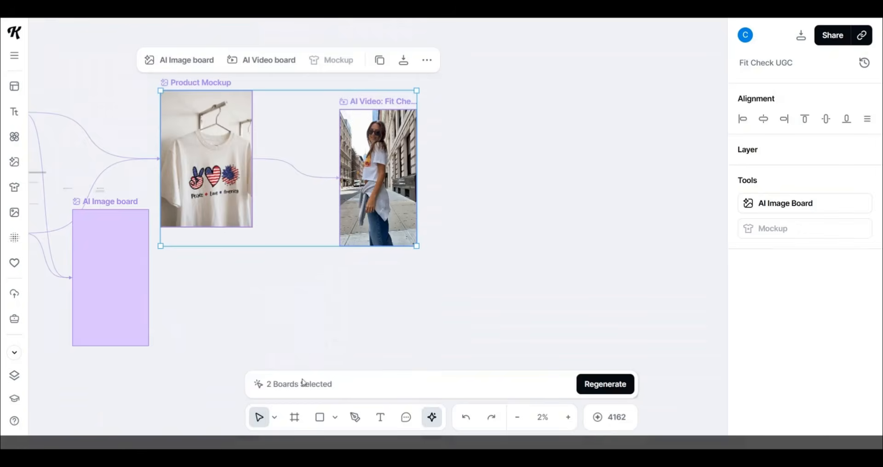
{"action": "left_click", "coordinate": [271, 61]}
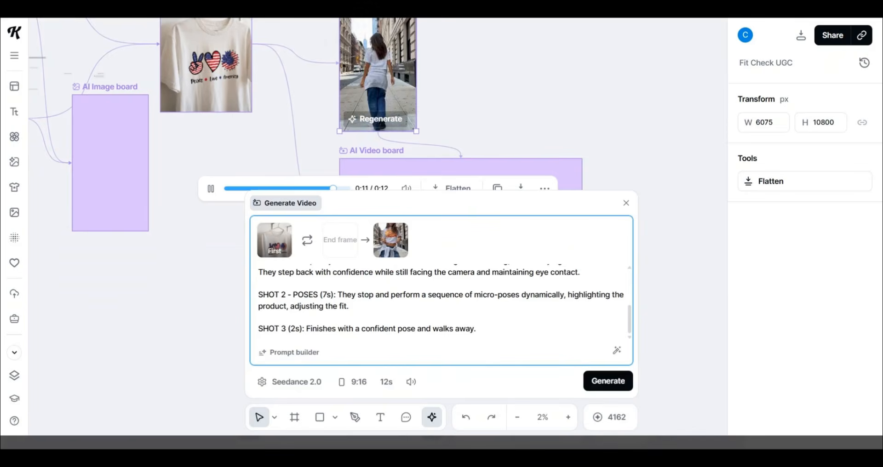
Review the Fit Check video's shot prompt and regenerate it from the new Product Mockup with Seedance 2.0 at 9:16 and 12 s
{"action": "left_click", "coordinate": [212, 190]}
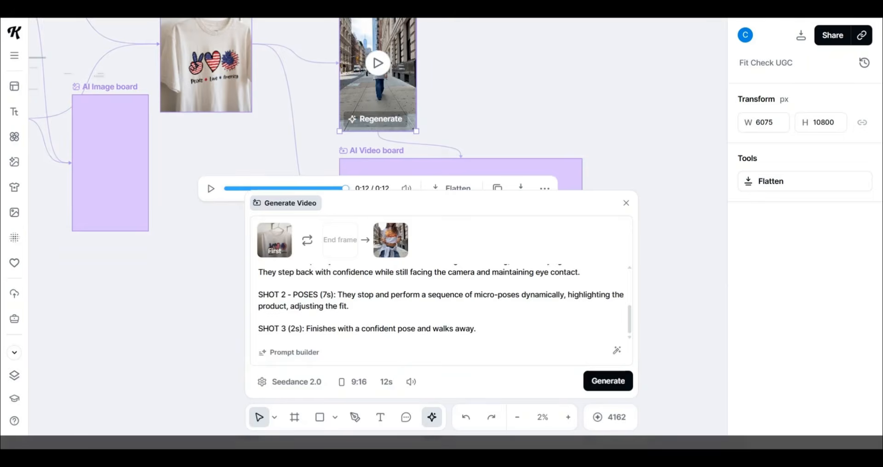
{"action": "scroll", "coordinate": [441, 301], "scroll_direction": "up", "scroll_amount": 2}
{"action": "scroll", "coordinate": [441, 301], "scroll_direction": "up", "scroll_amount": 2}
{"action": "scroll", "coordinate": [441, 301], "scroll_direction": "down", "scroll_amount": 5}
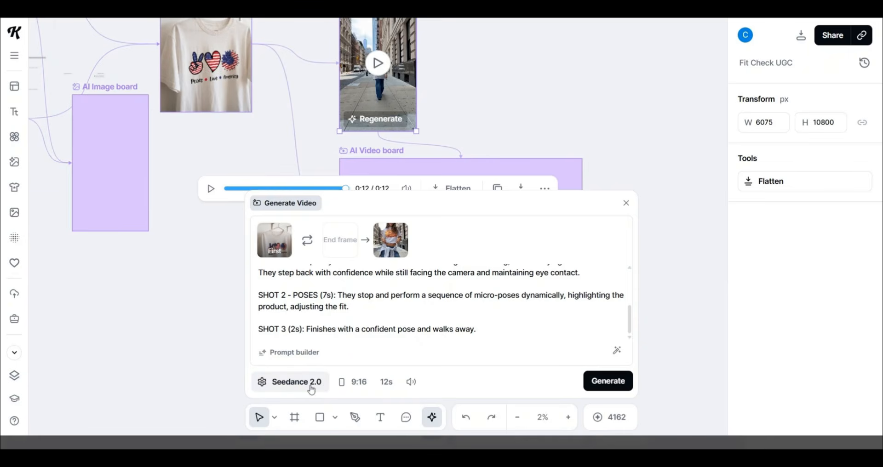
{"action": "left_click", "coordinate": [601, 386]}
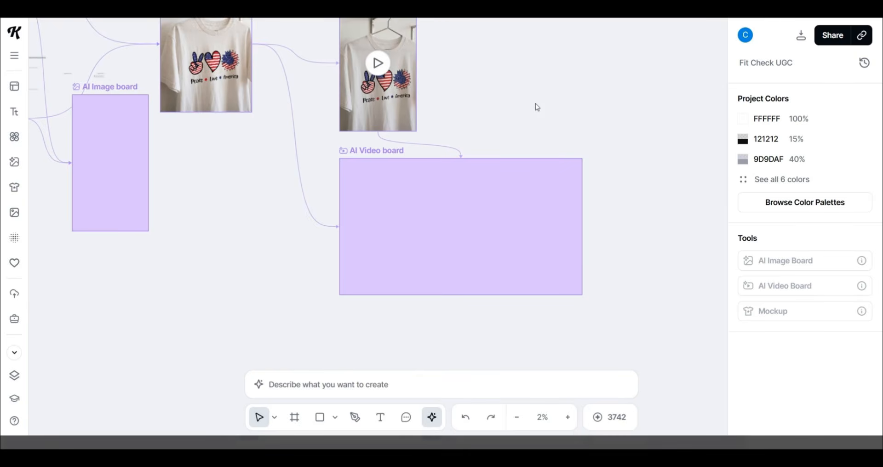
Move the Fit Check AI video board farther from the Product Mockup, into the empty canvas area up and to its right
{"action": "scroll", "coordinate": [369, 125], "scroll_direction": "up", "scroll_amount": 3}
{"action": "left_click", "coordinate": [411, 115]}
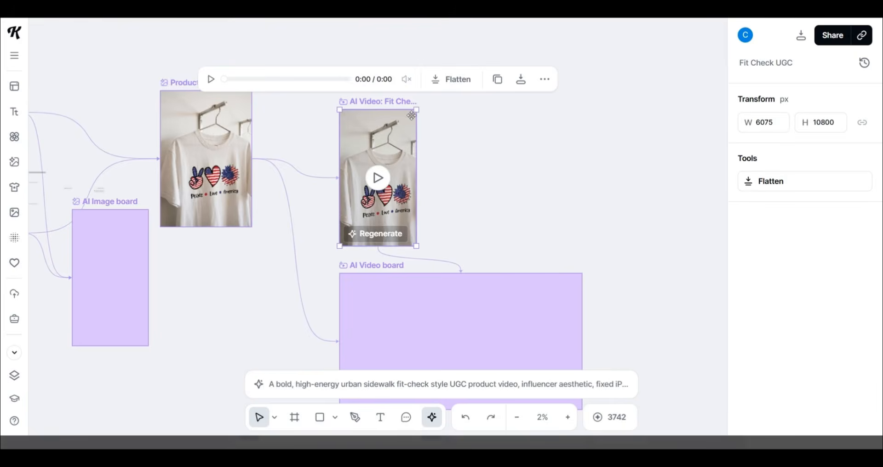
{"action": "left_click_drag", "start_coordinate": [411, 116], "coordinate": [554, 92]}
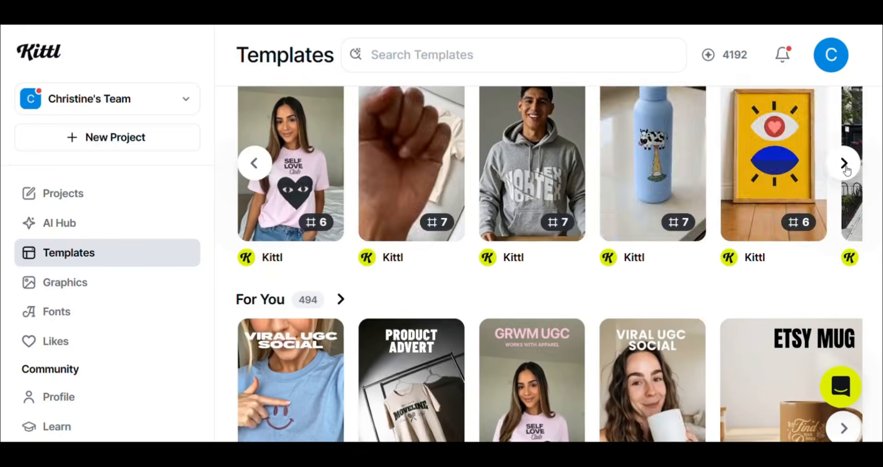
Browse the UGC template row and the For You collection on the Templates page for other product video templates
{"action": "left_click", "coordinate": [844, 163]}
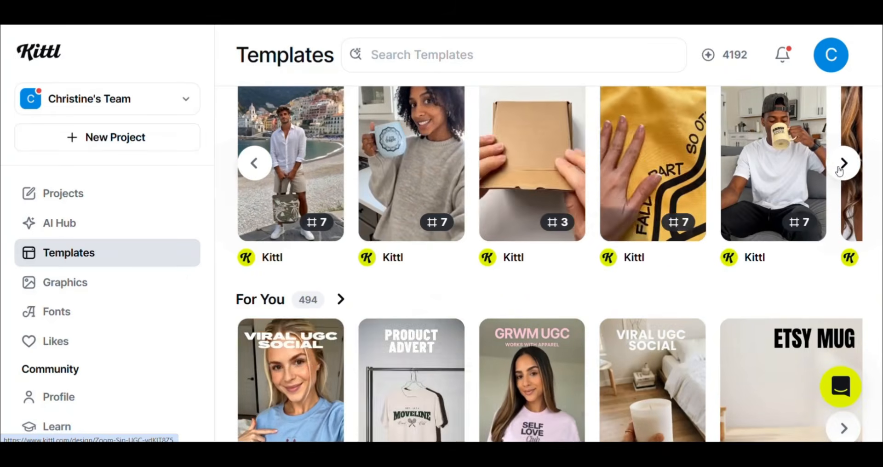
{"action": "left_click", "coordinate": [844, 163]}
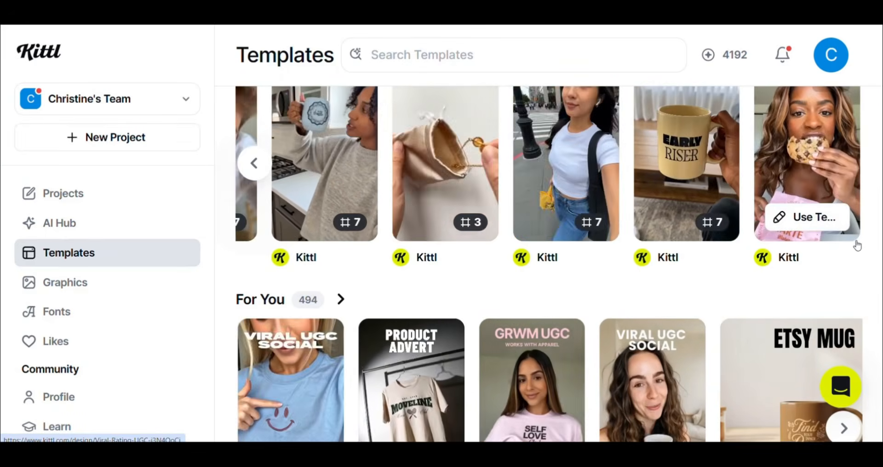
{"action": "scroll", "coordinate": [826, 269], "scroll_direction": "down", "scroll_amount": 3}
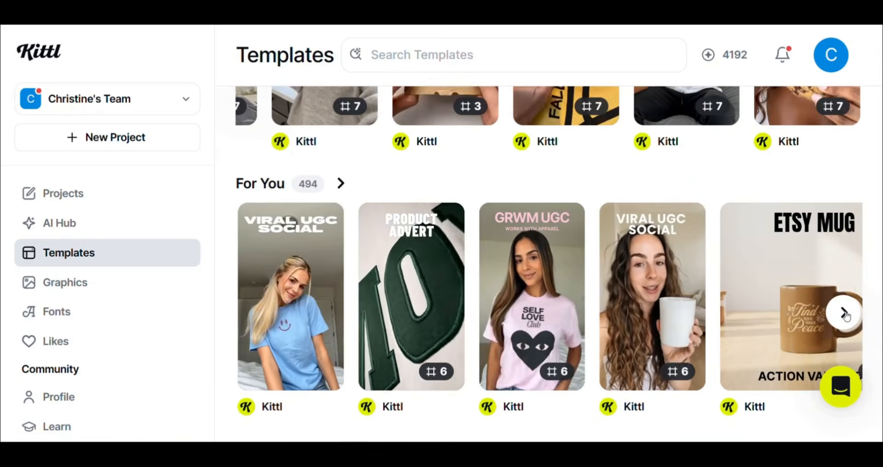
{"action": "left_click", "coordinate": [842, 312]}
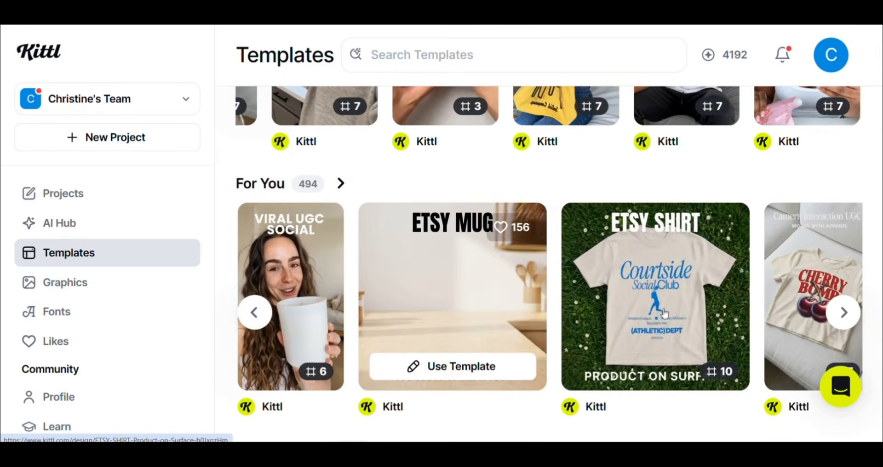
{"action": "left_click", "coordinate": [843, 309]}
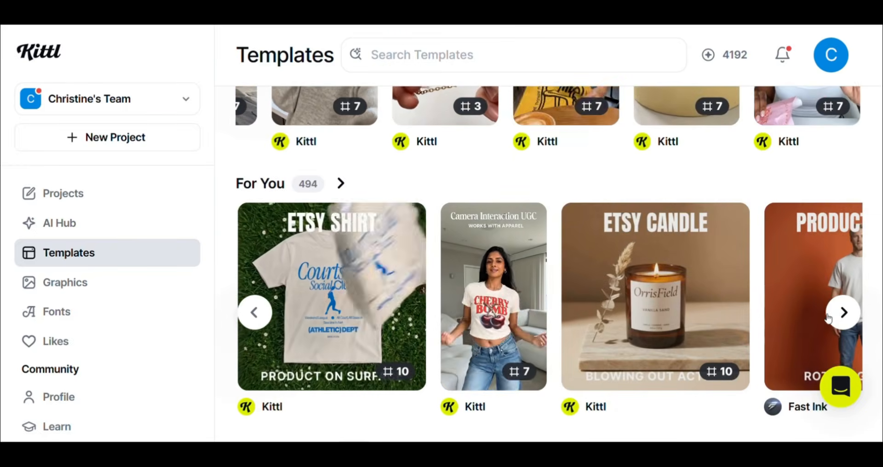
{"action": "left_click", "coordinate": [842, 313]}
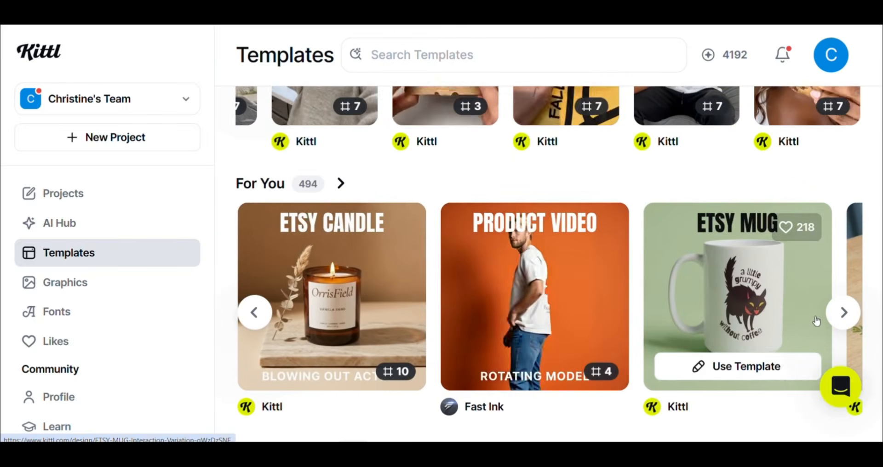